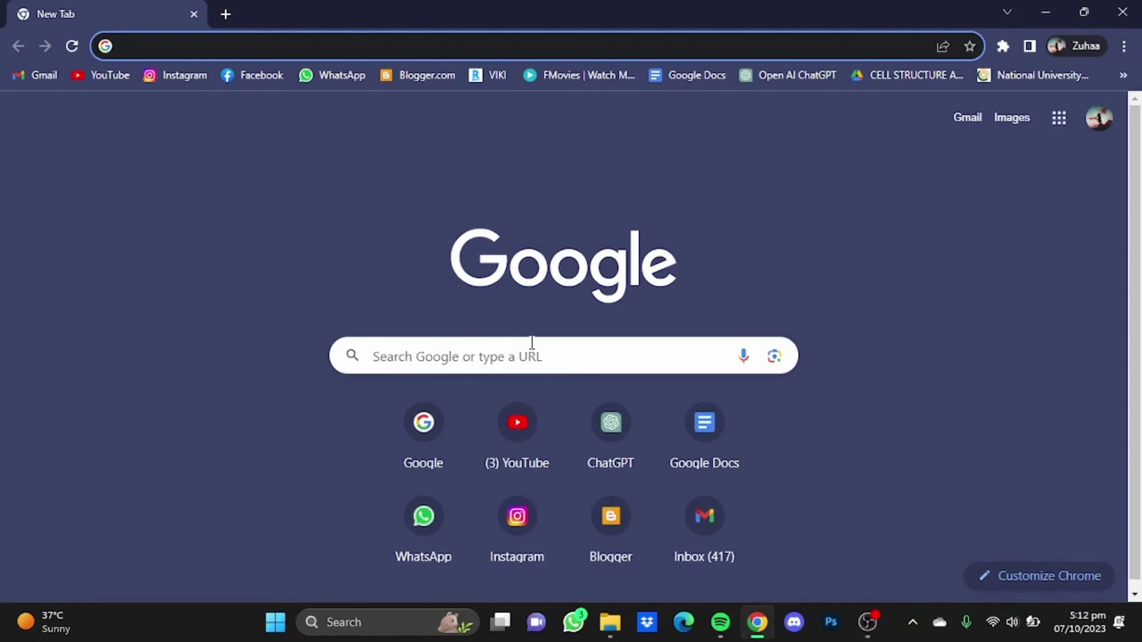
Search Google for 'chrome webstore'
type("chrom")
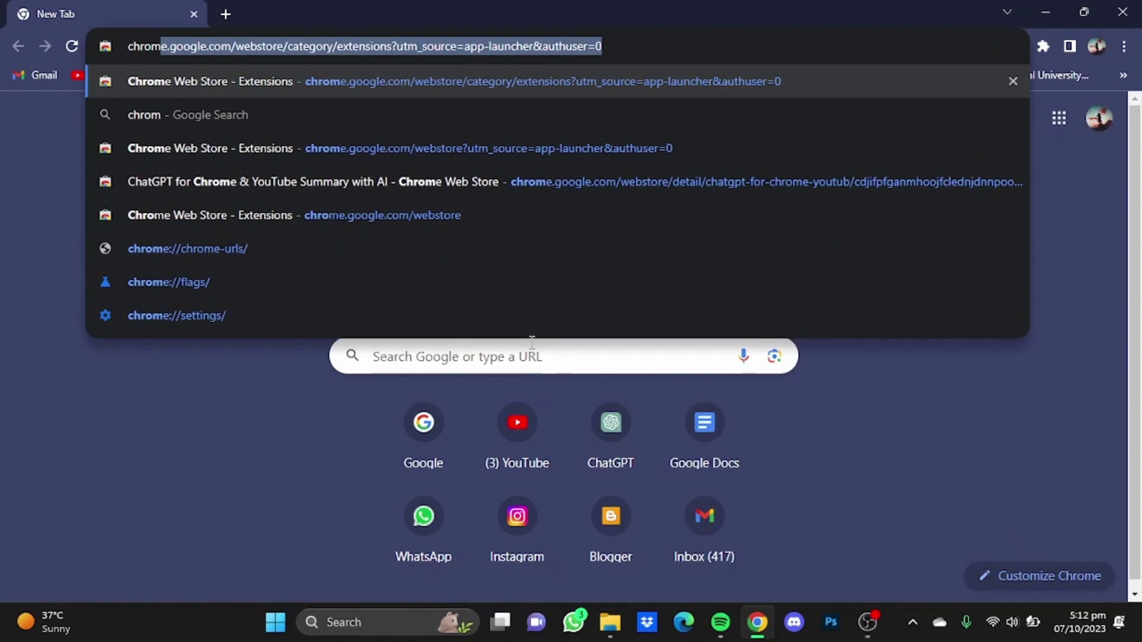
type("e webstore")
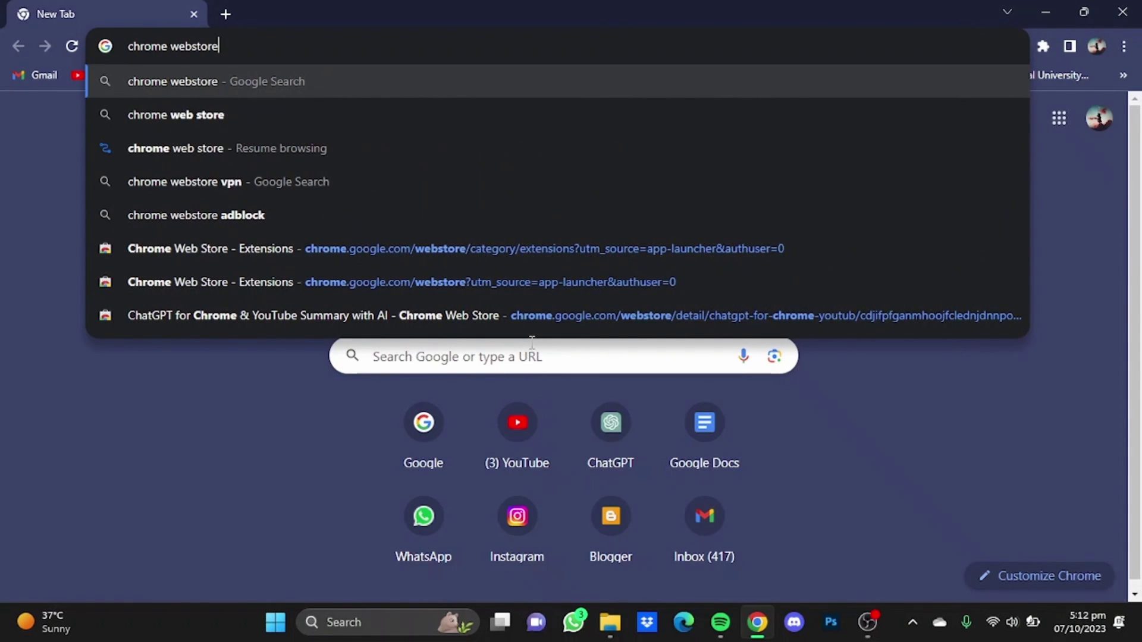
key("Return")
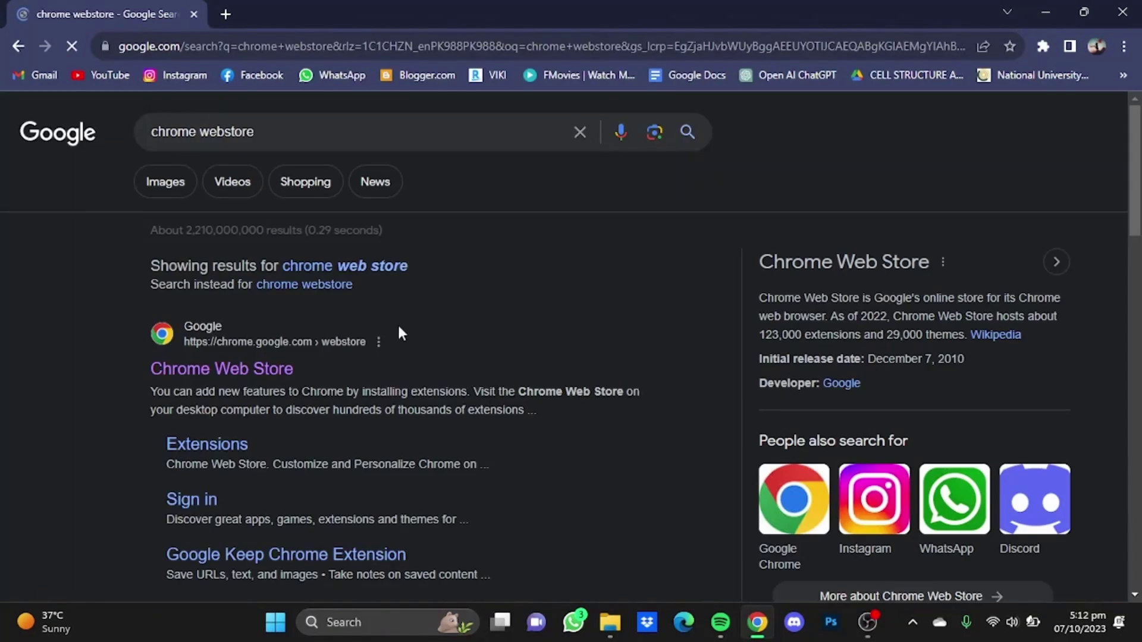
Open the Chrome Web Store and search it for 'youtube summary with chatgpt and claude'
left_click(272, 373)
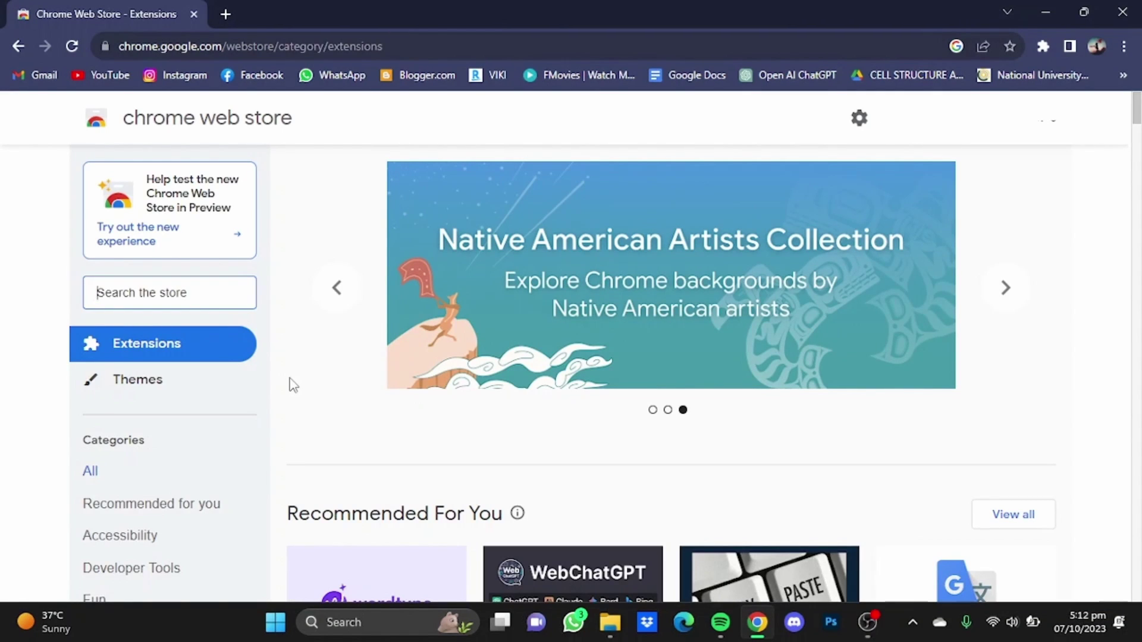
left_click(210, 301)
type("yout")
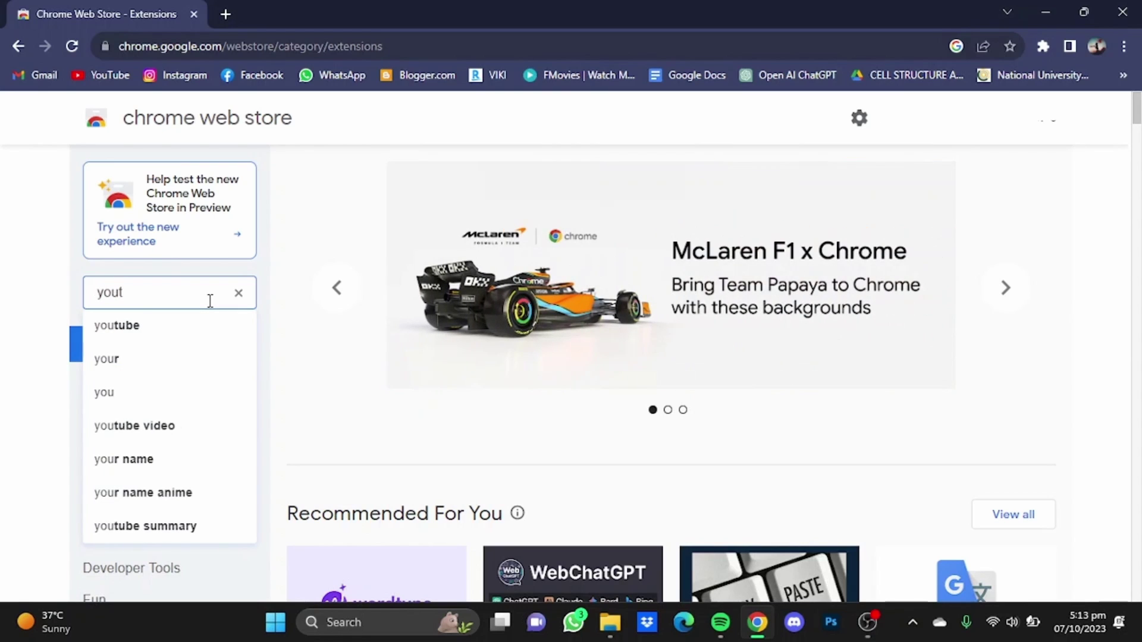
type("ube")
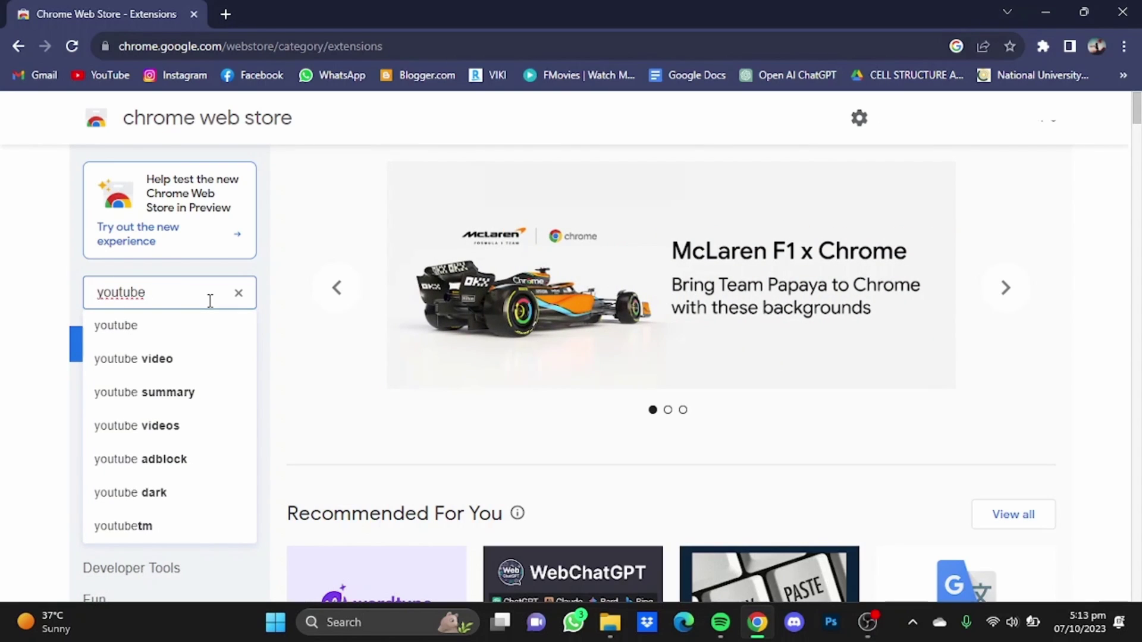
type(" summary")
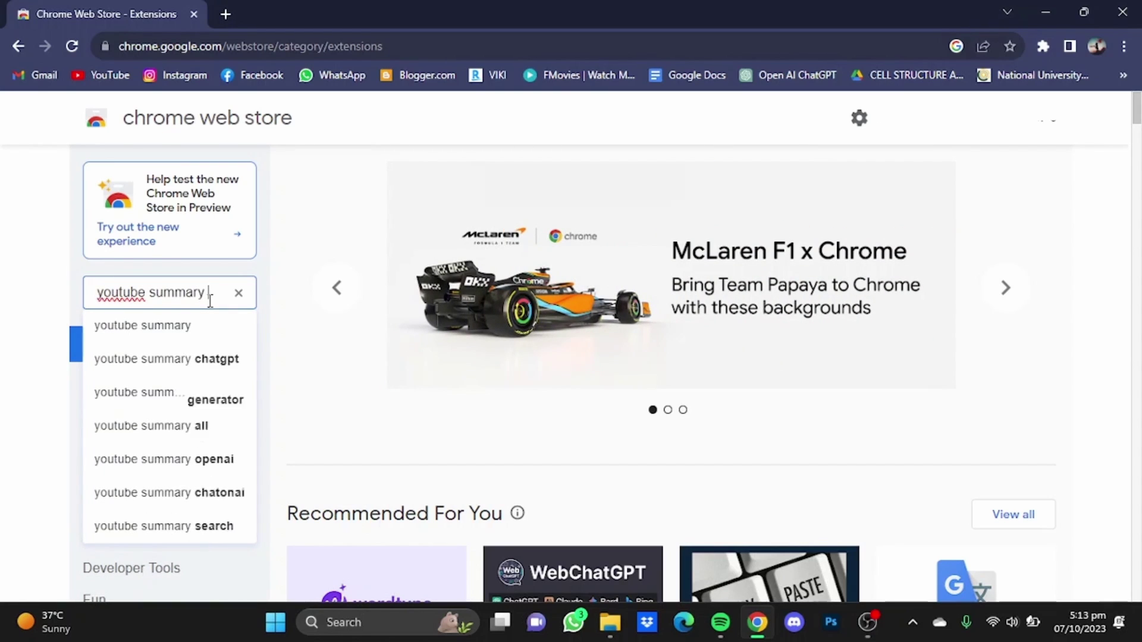
type(" with")
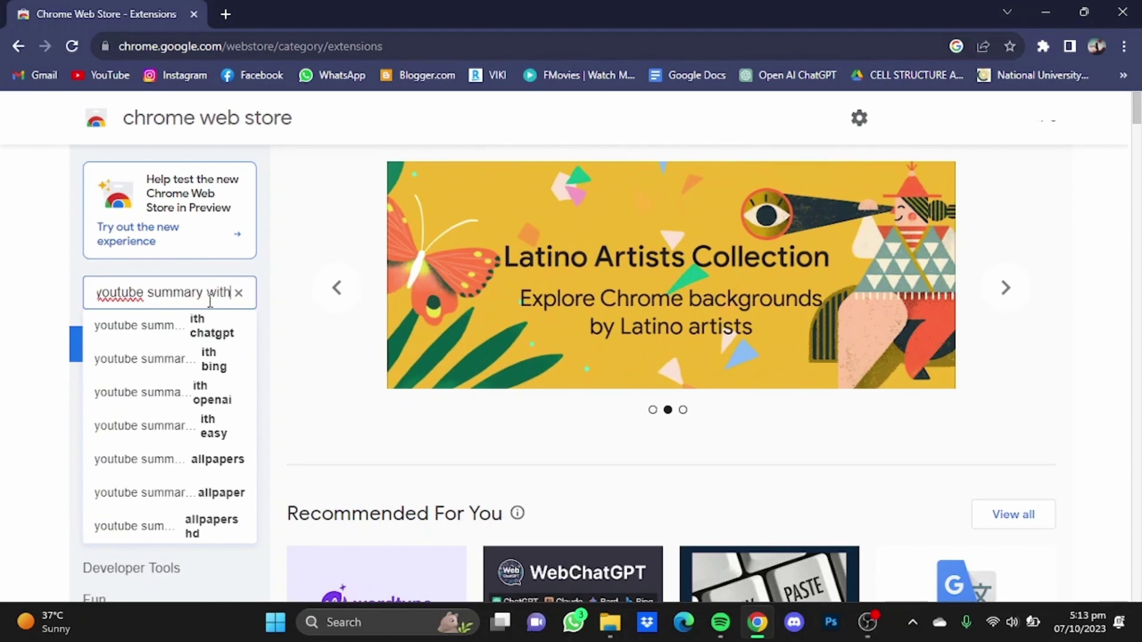
type(" chat")
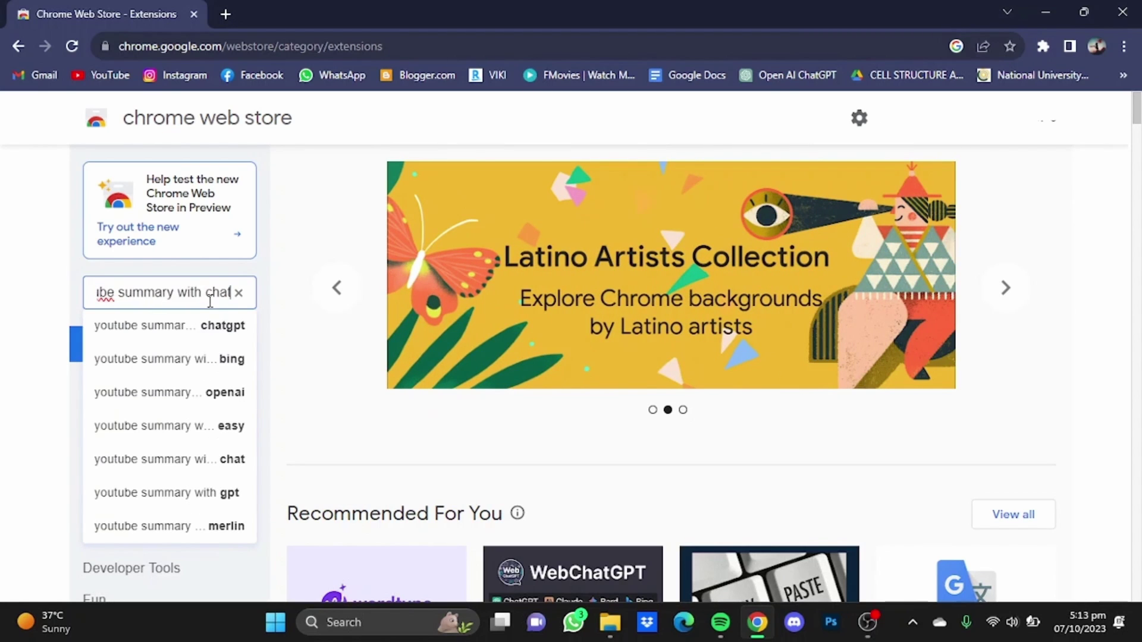
type("gpt")
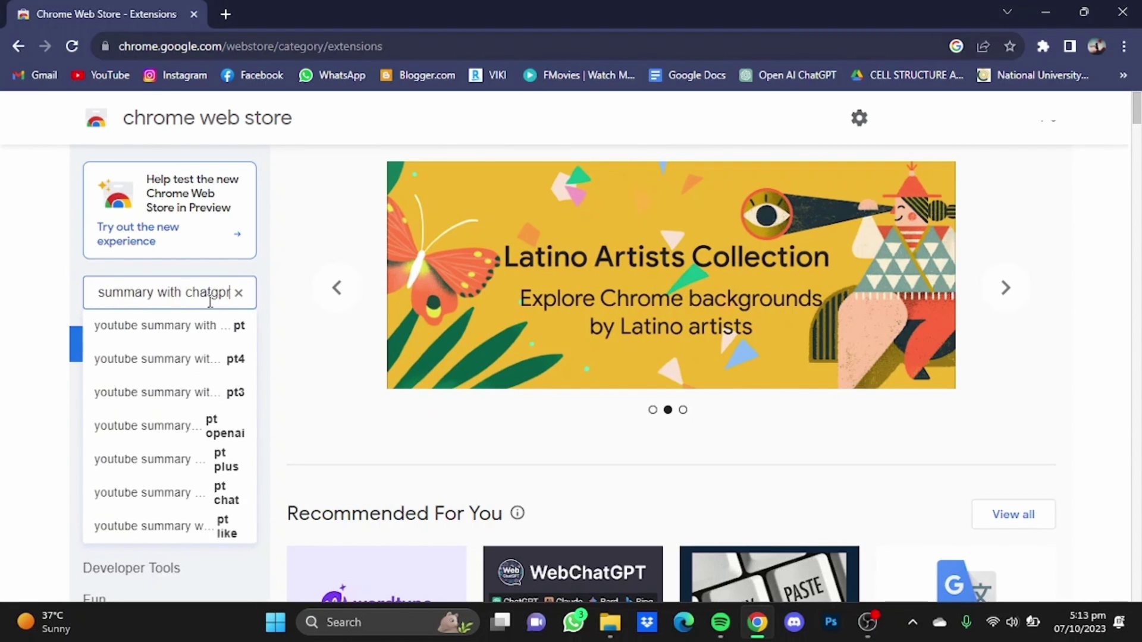
type(" andcl")
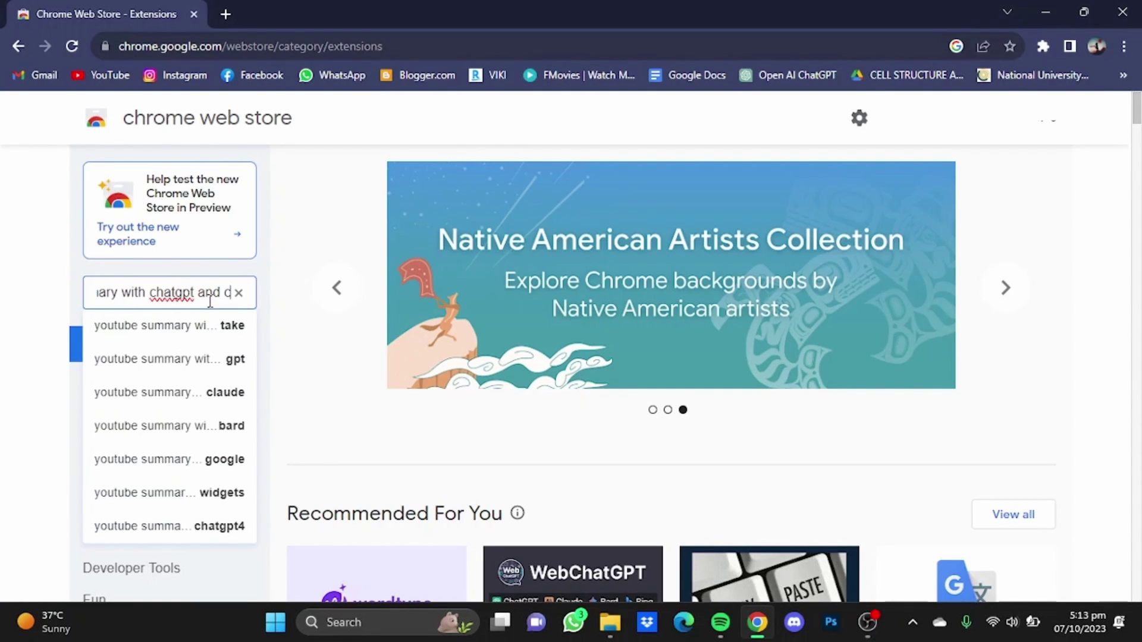
type("aude")
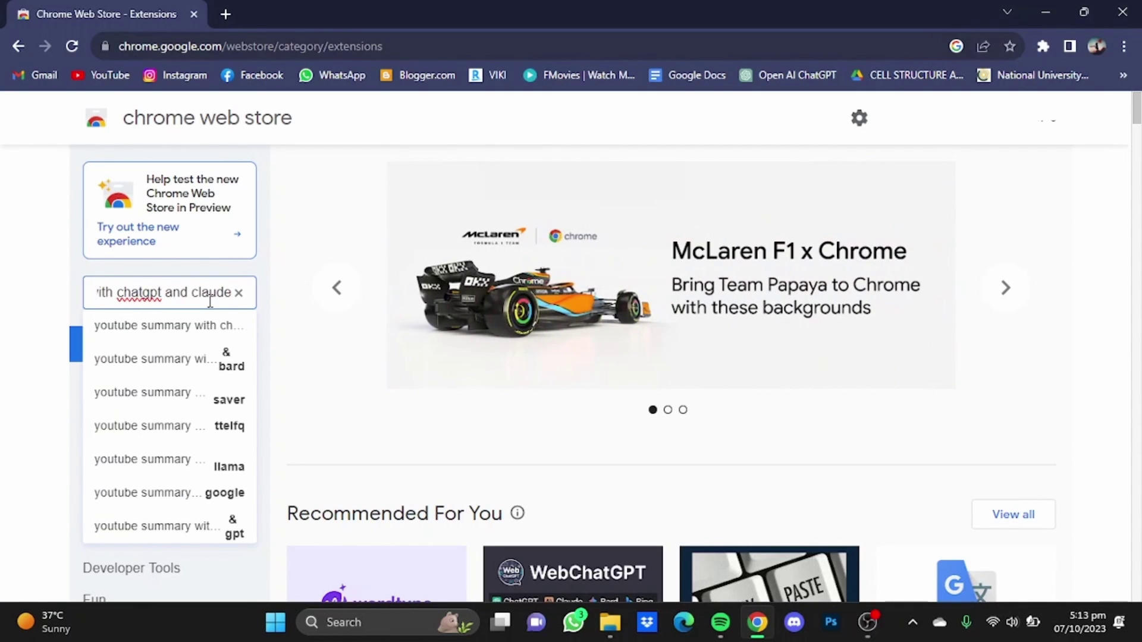
key("Return")
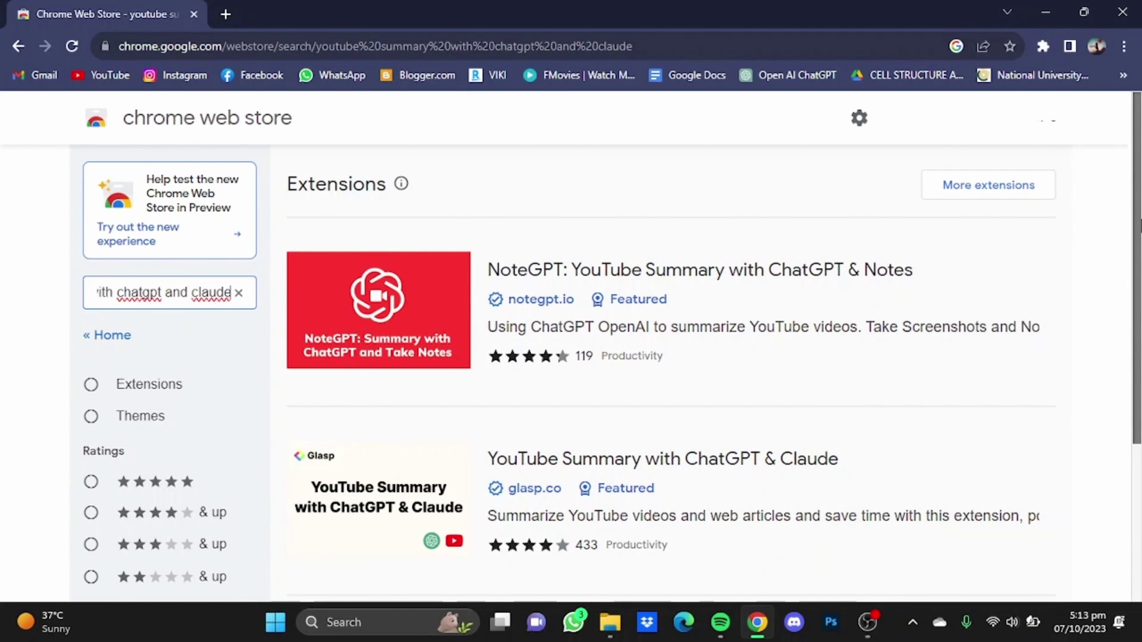
scroll(582, 509, "down", 1)
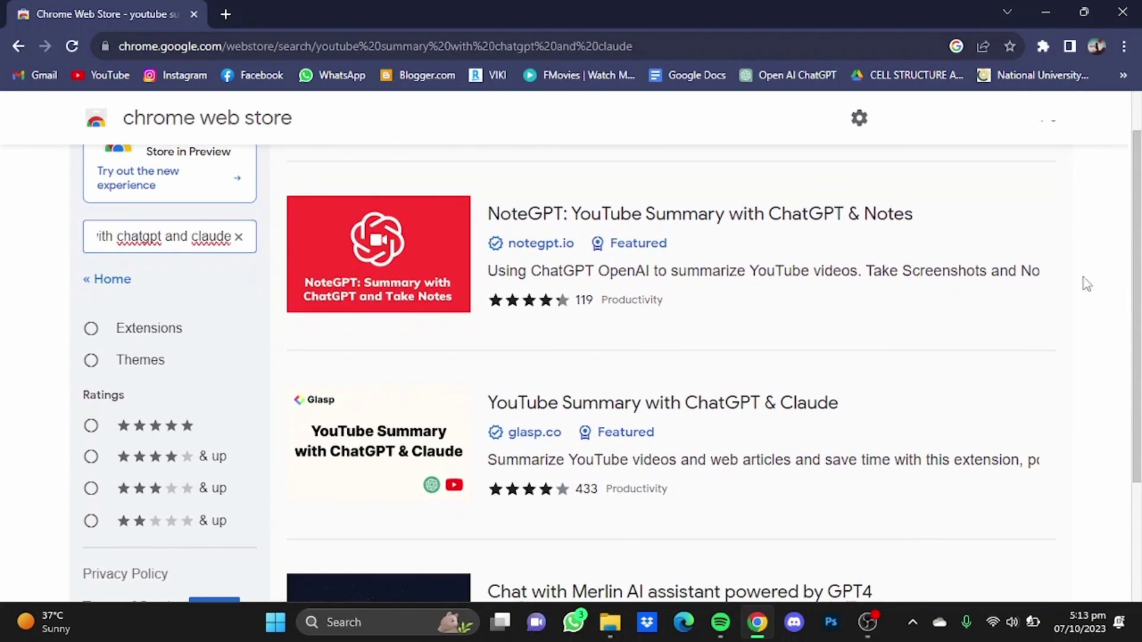
Install Glasp's YouTube Summary with ChatGPT & Claude extension from its store listing
left_click(588, 411)
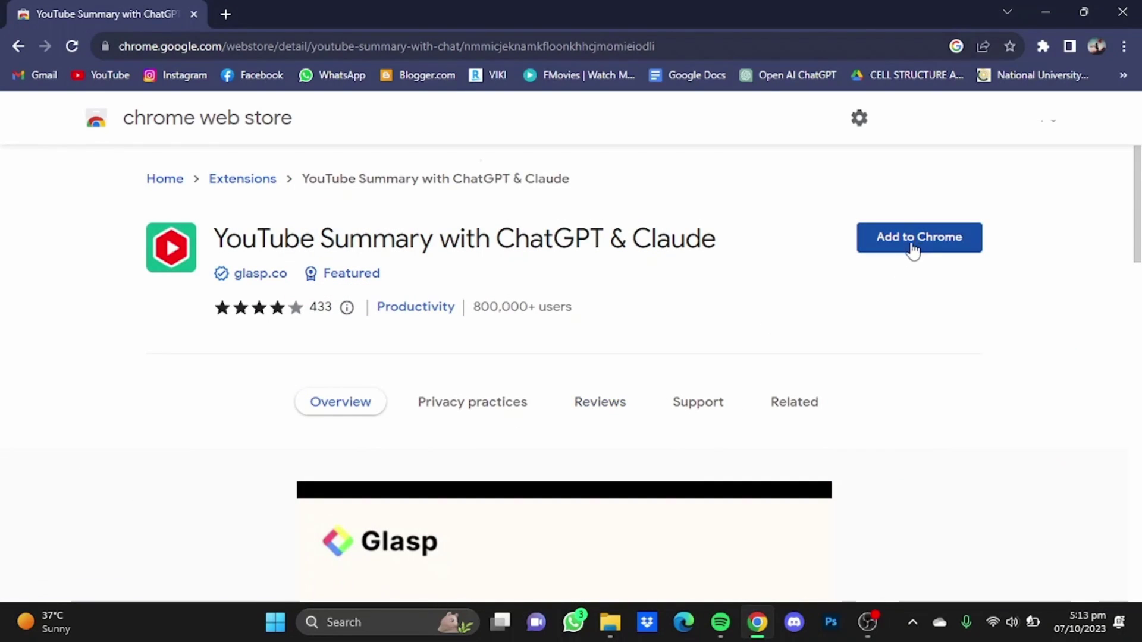
left_click(919, 238)
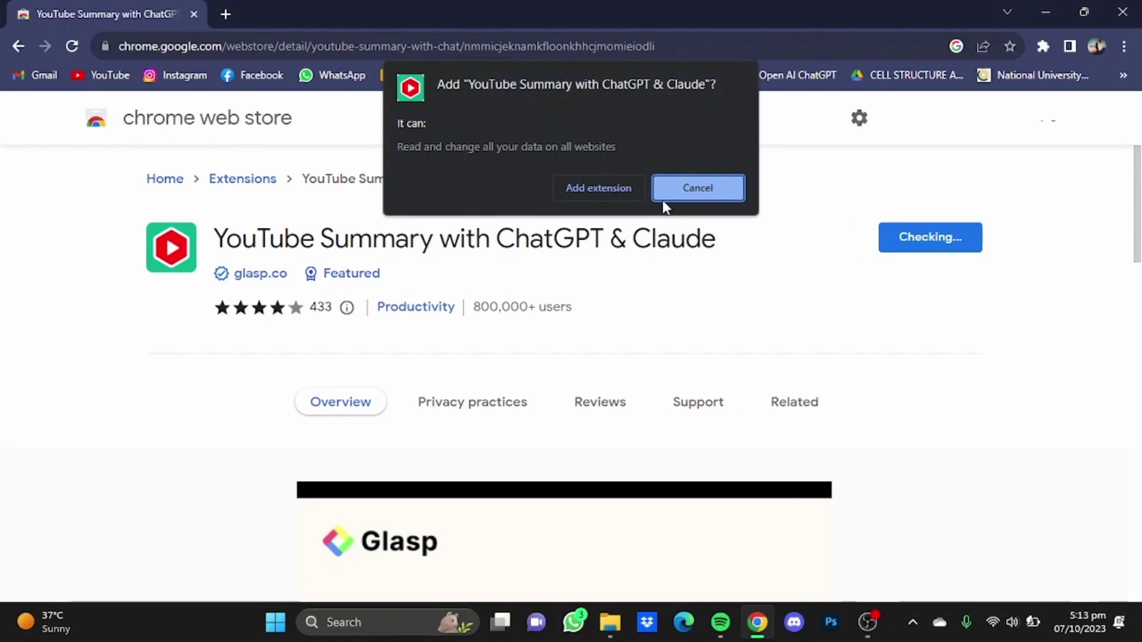
left_click(598, 188)
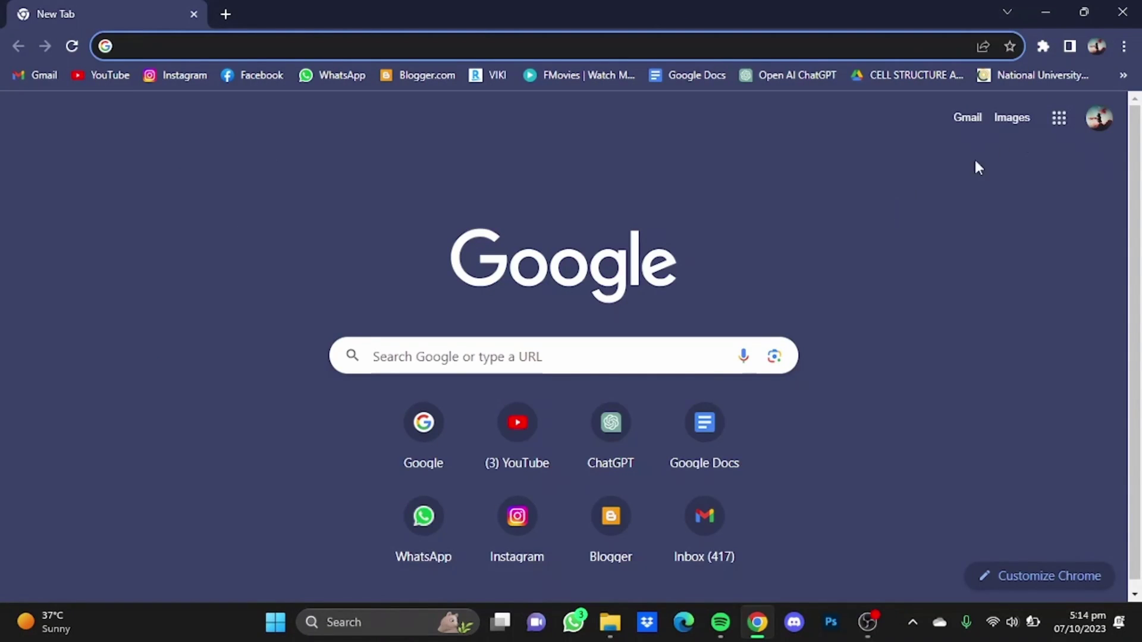
Open Manage Extensions from the Chrome menu to check the installed extension
left_click(1124, 51)
mouse_move(987, 229)
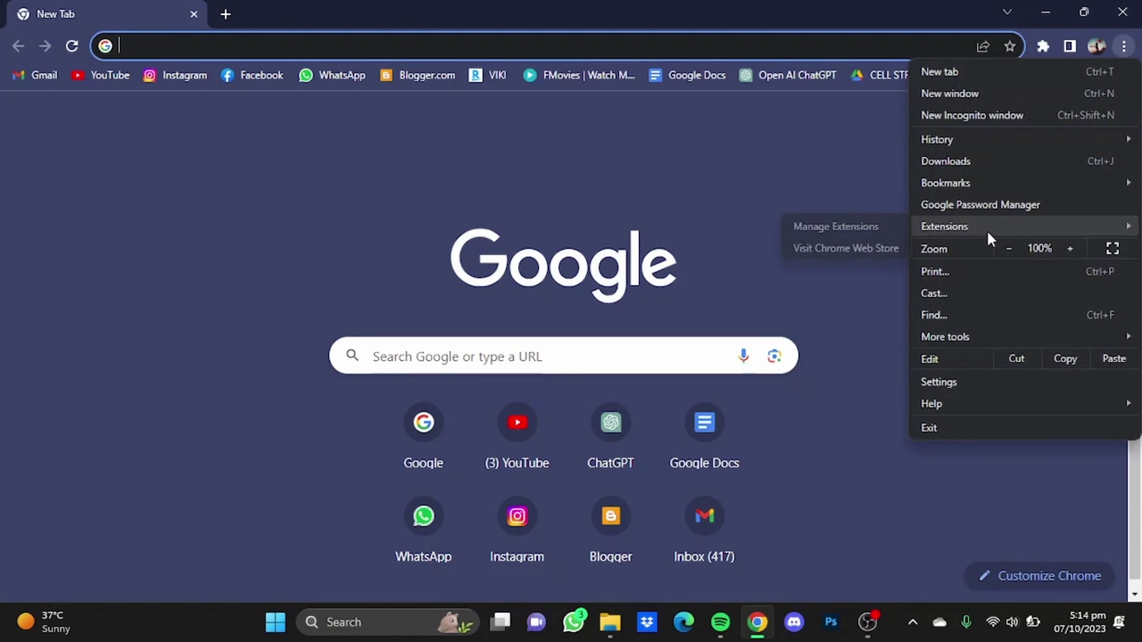
left_click(865, 229)
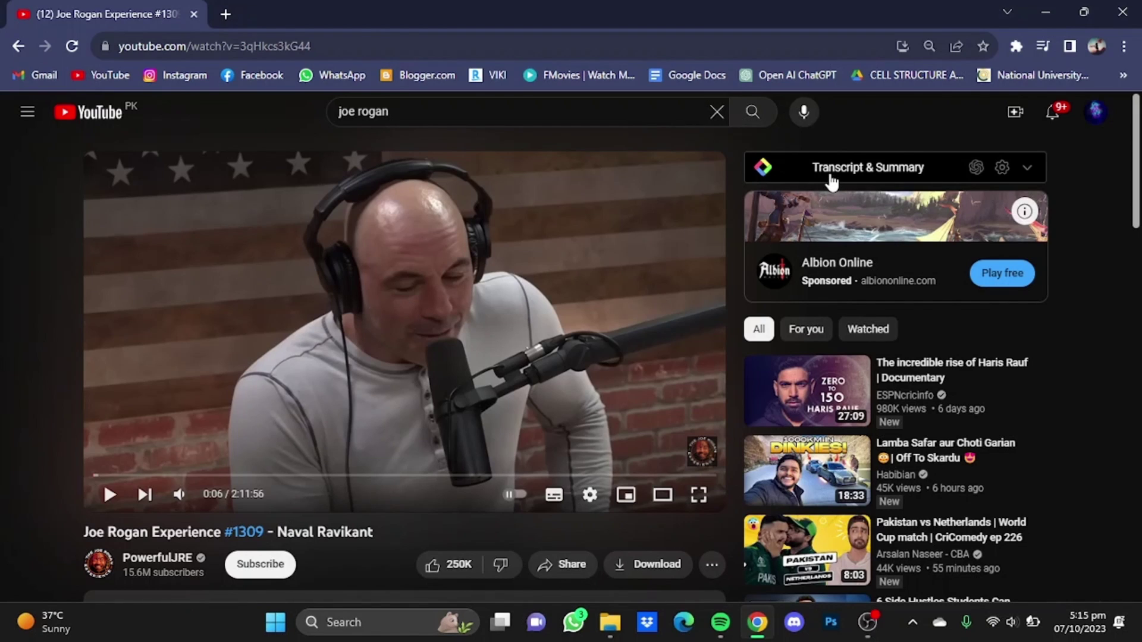
Expand the Transcript & Summary panel and send the transcript to ChatGPT for an AI summary
left_click(1028, 169)
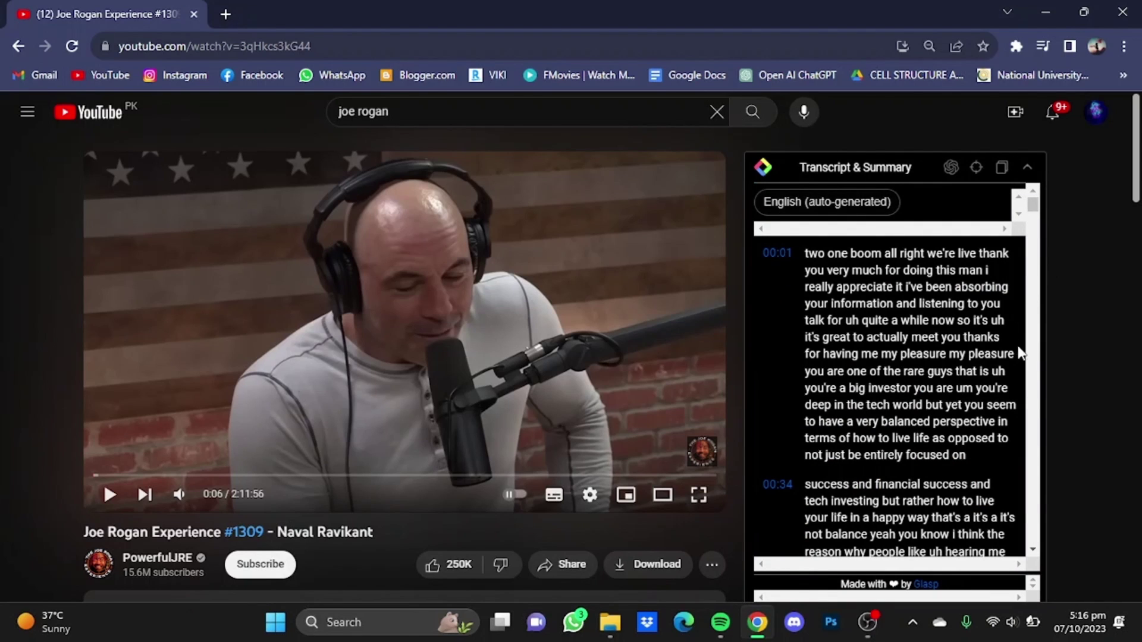
left_click_drag(1033, 205, 1047, 169)
left_click(950, 168)
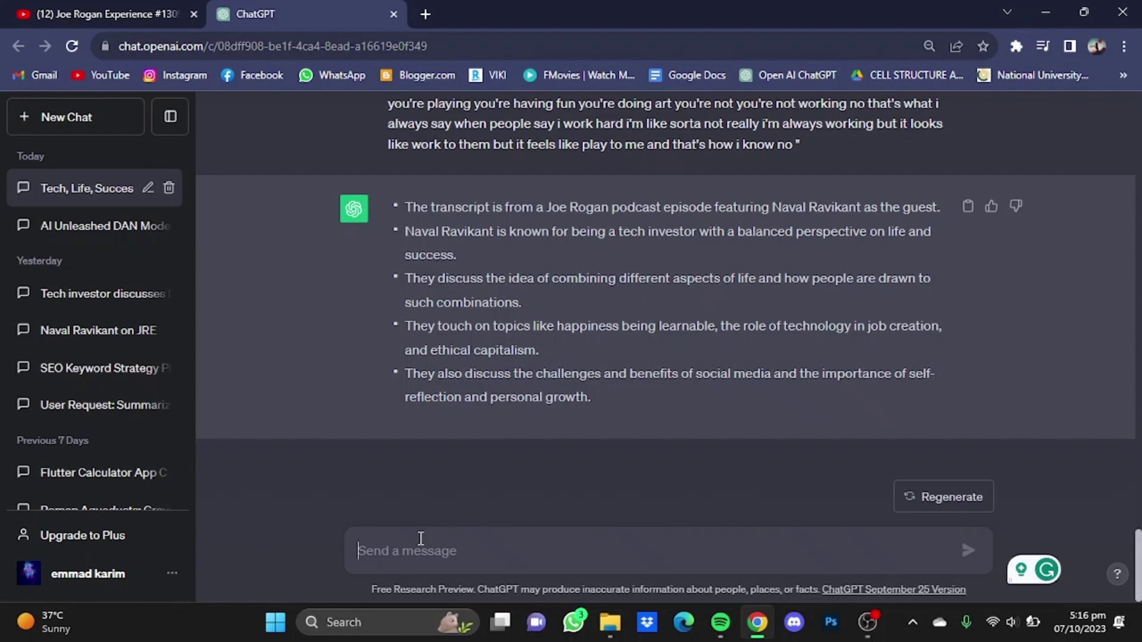
Ask ChatGPT 'can u explain more', then open the YouTube Summary extension's settings
type("can")
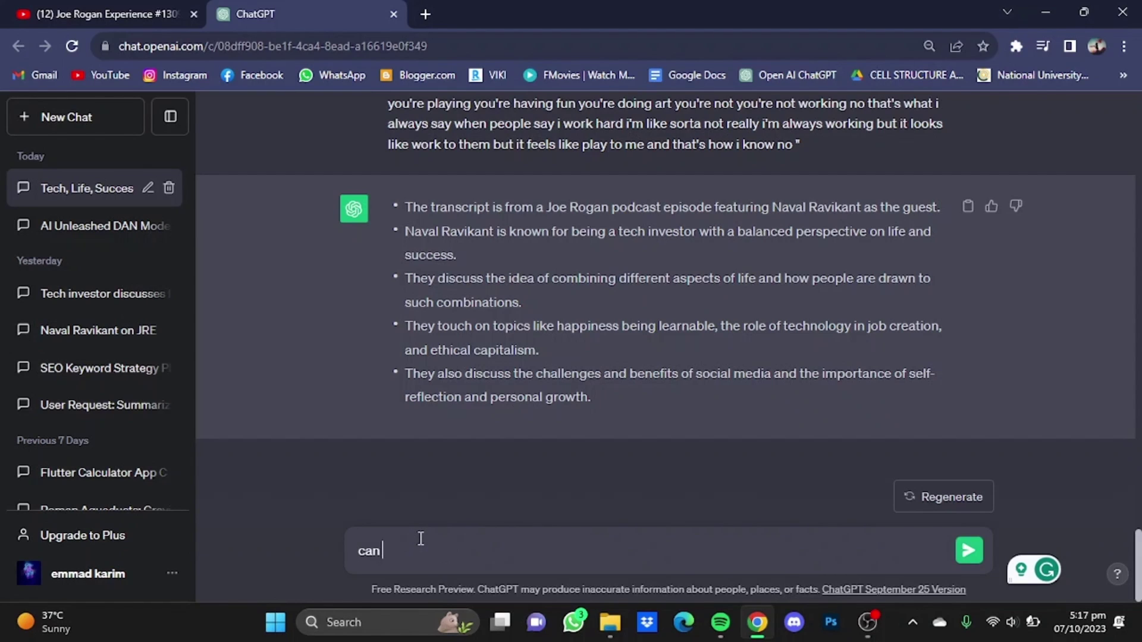
type(" u explain ")
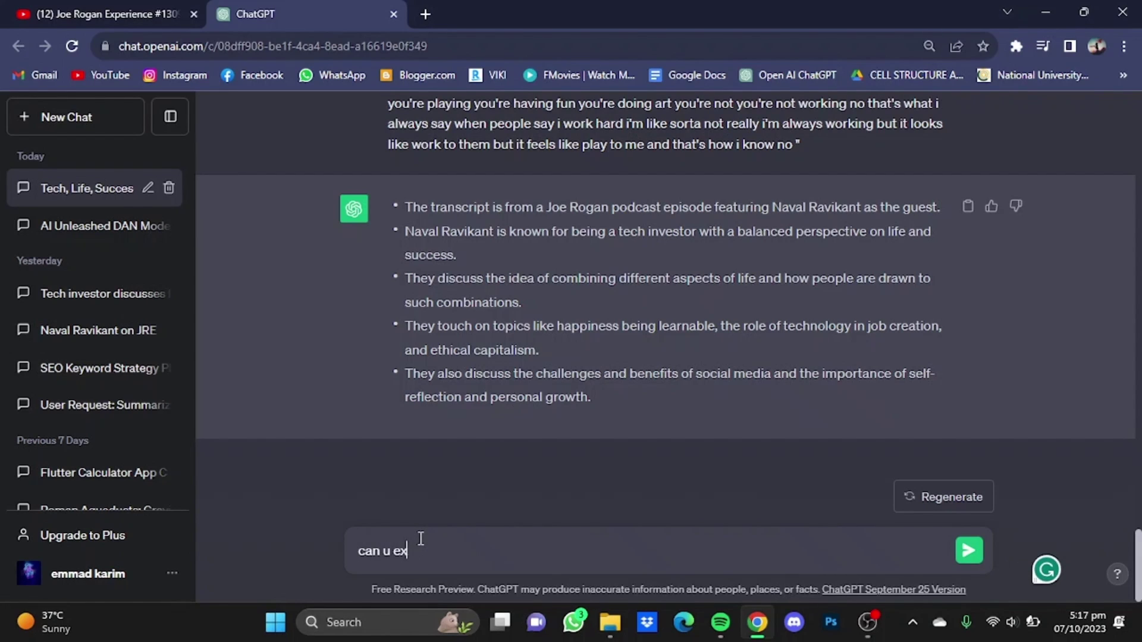
type("more")
key("Return")
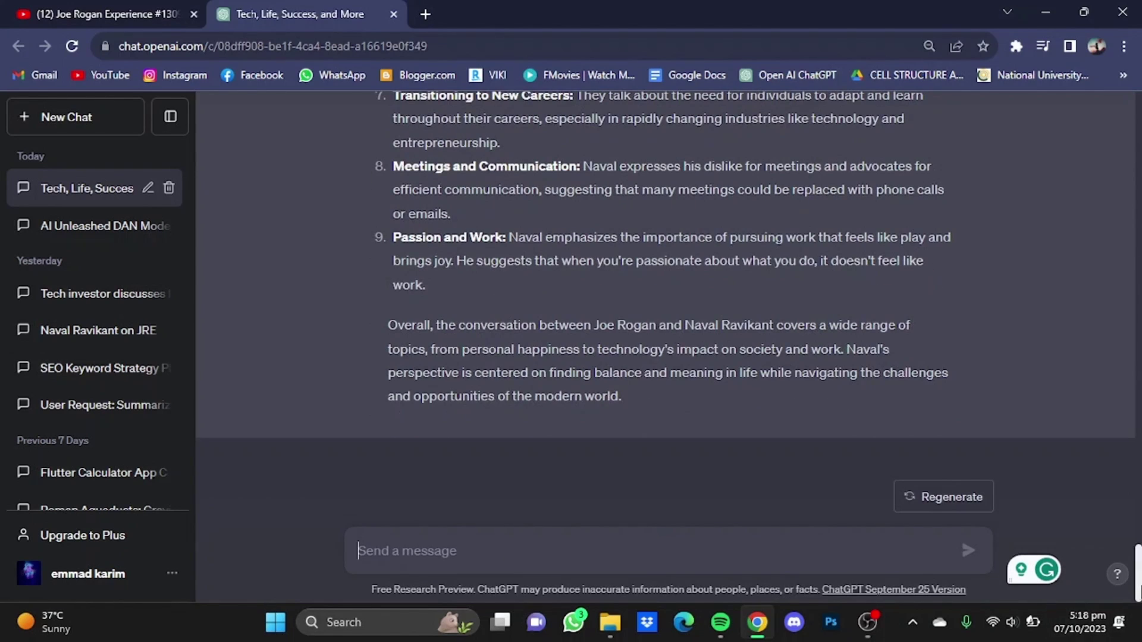
scroll(1137, 571, "up", 15)
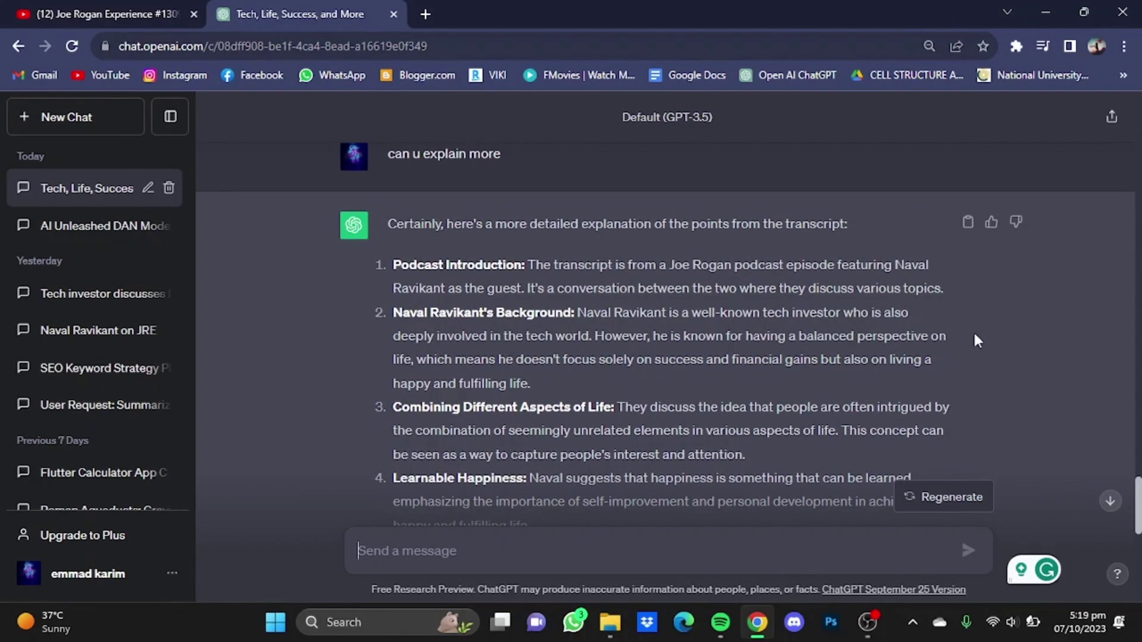
left_click(1016, 47)
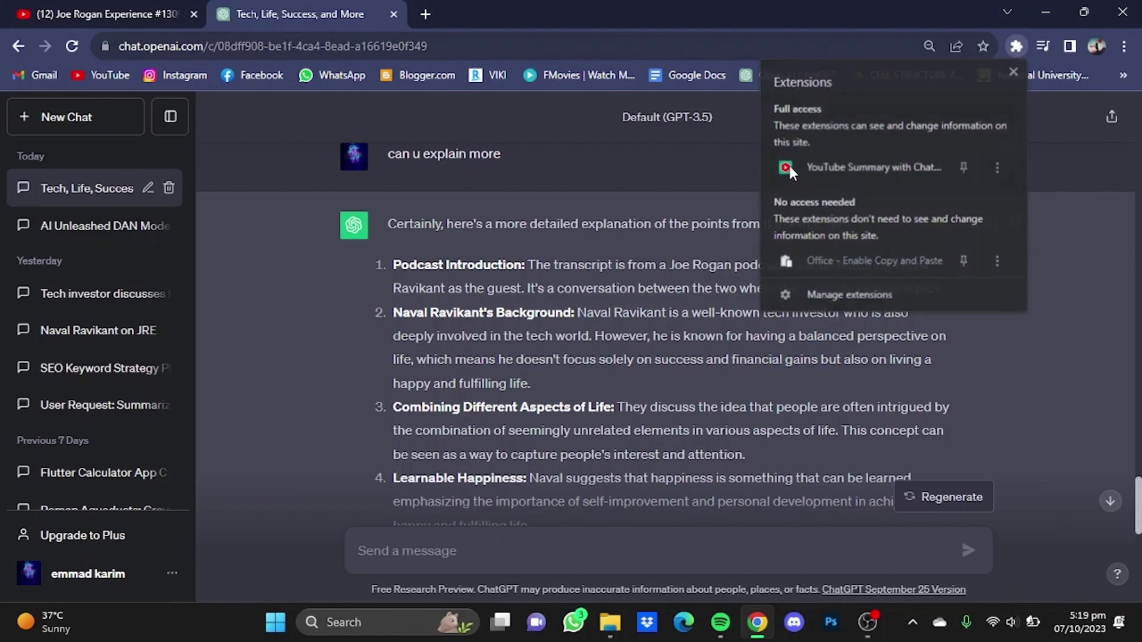
left_click(790, 166)
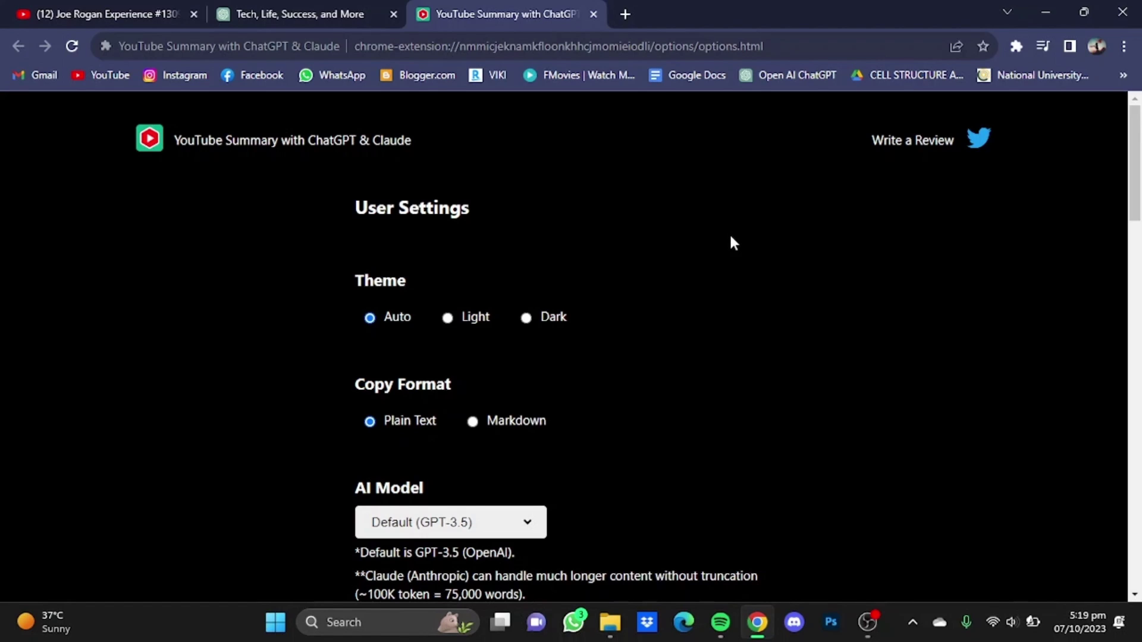
Switch the extension's theme from Dark to Light and scroll through User Settings
key("Left")
left_click(450, 325)
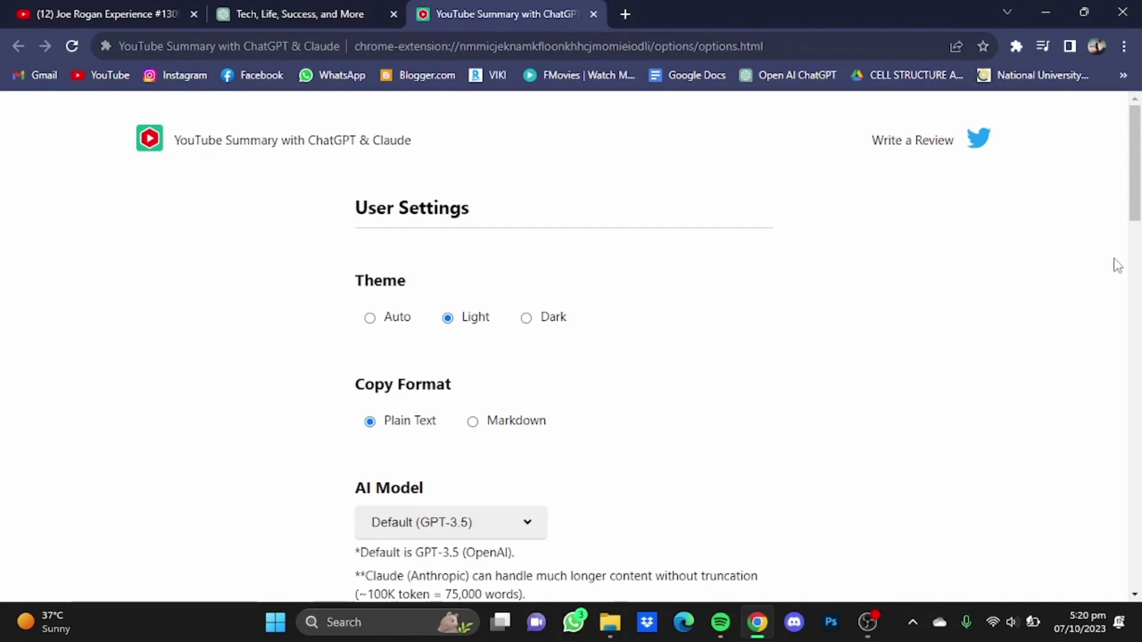
left_click_drag(1138, 195, 1138, 199)
scroll(442, 396, "down", 1)
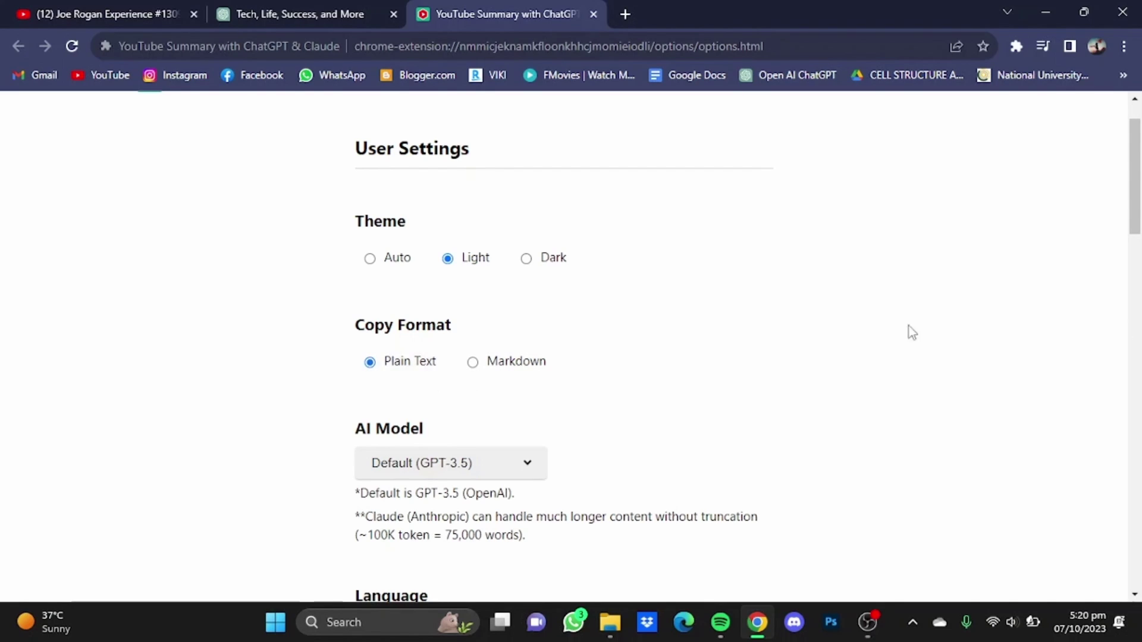
scroll(617, 344, "down", 3)
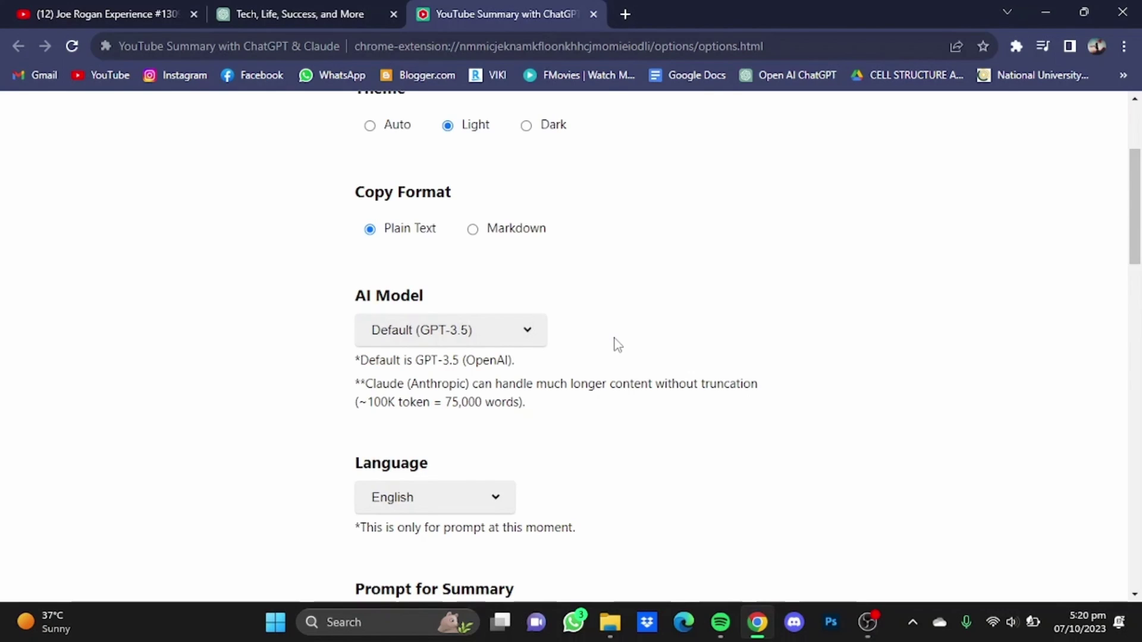
left_click(528, 334)
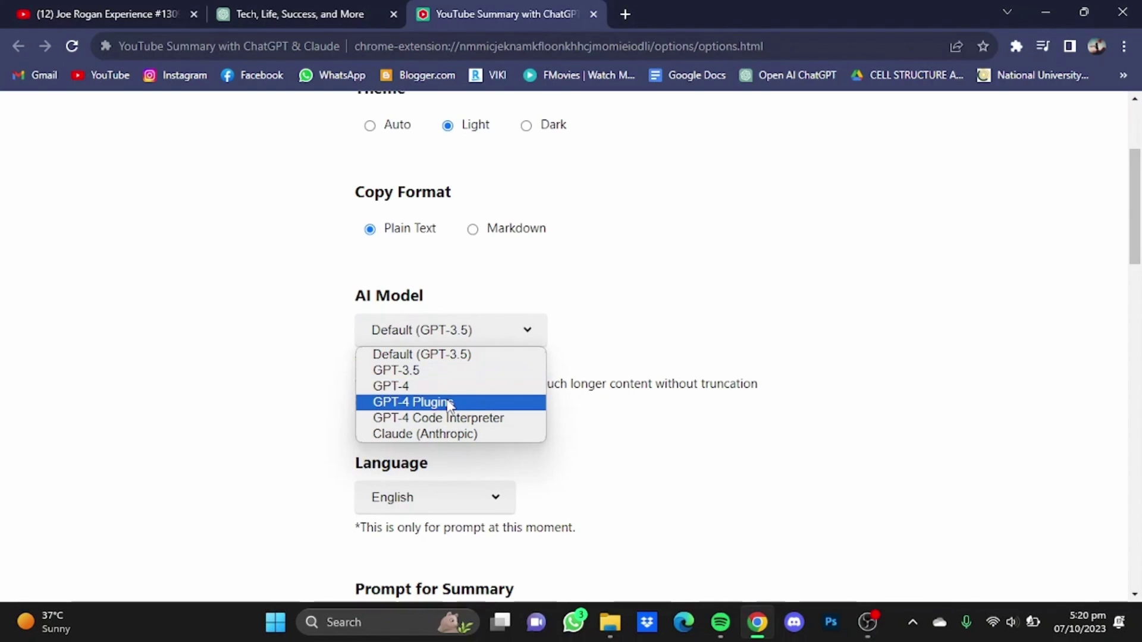
left_click(754, 332)
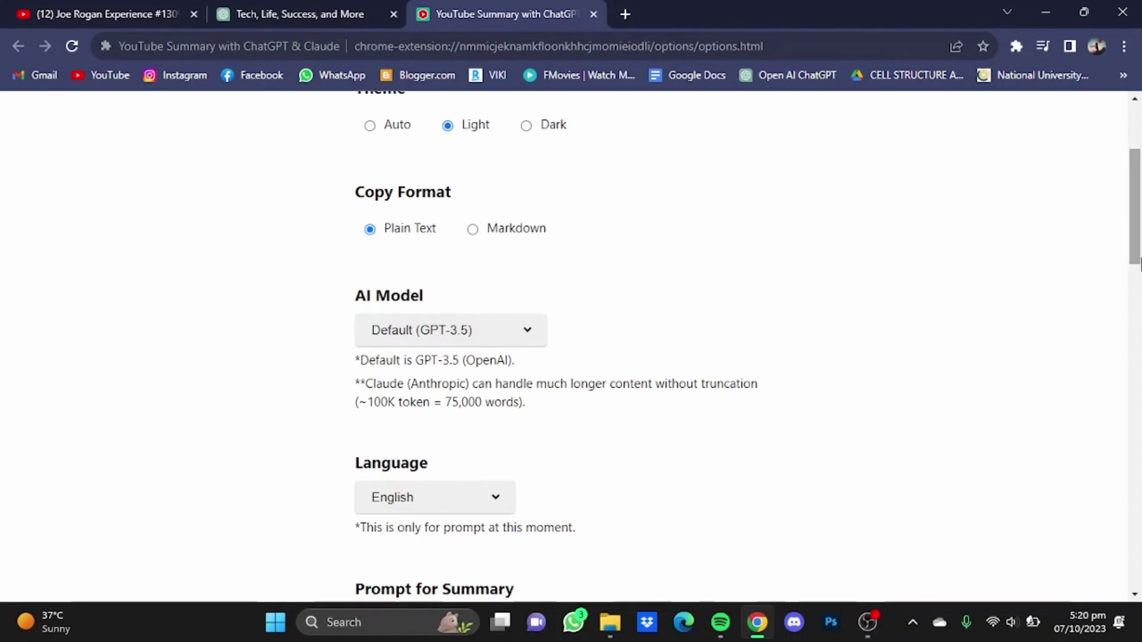
scroll(670, 265, "down", 3)
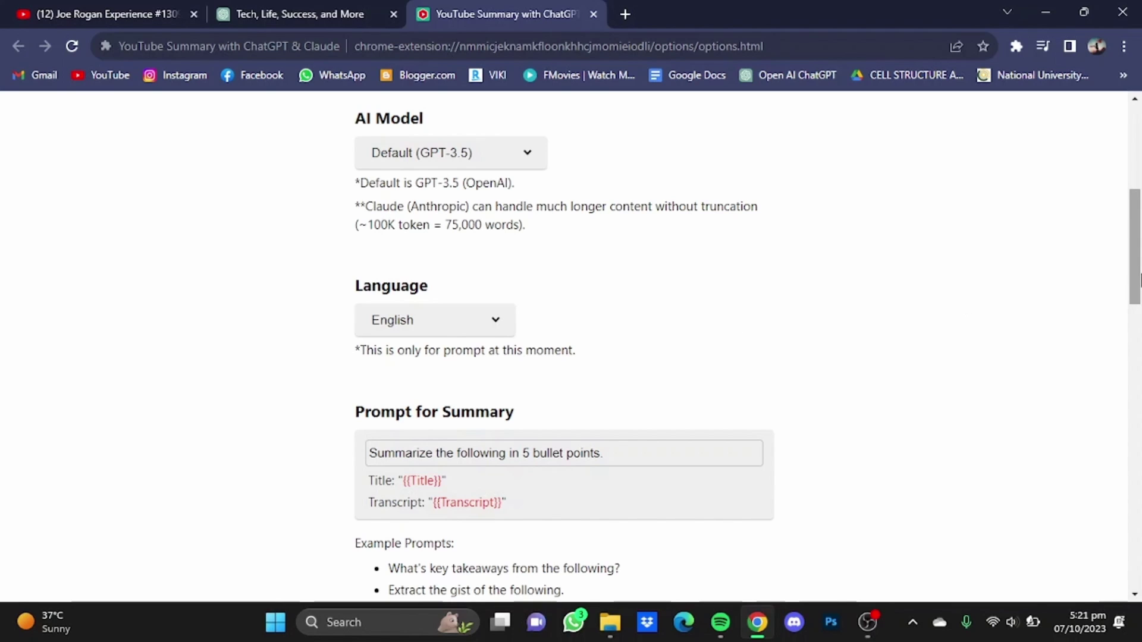
scroll(1047, 308, "down", 2)
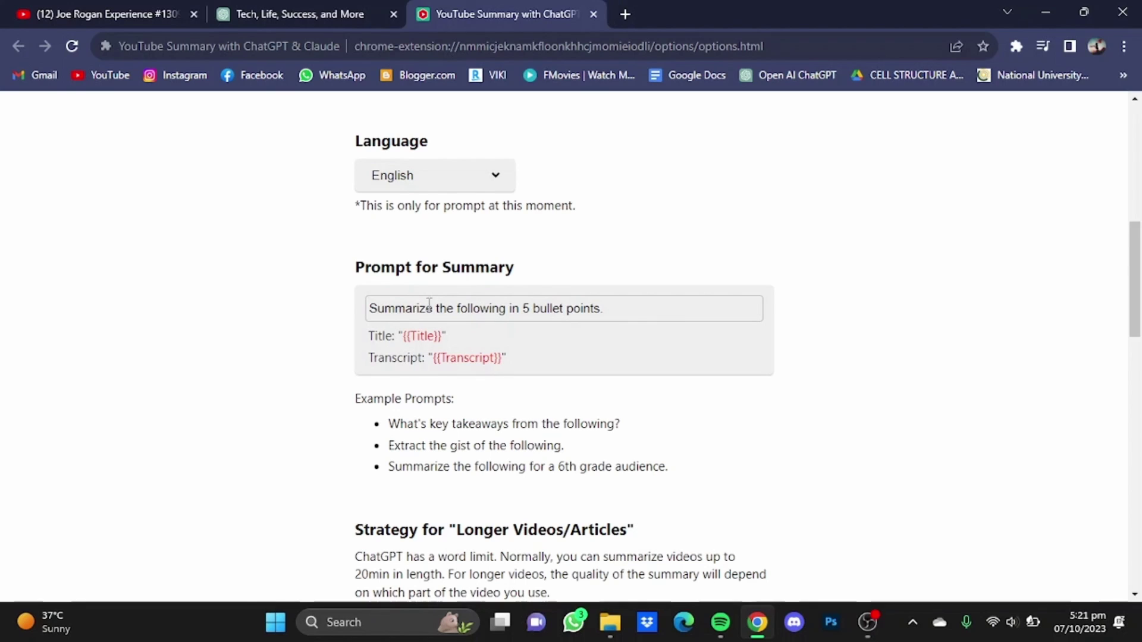
scroll(610, 299, "down", 7)
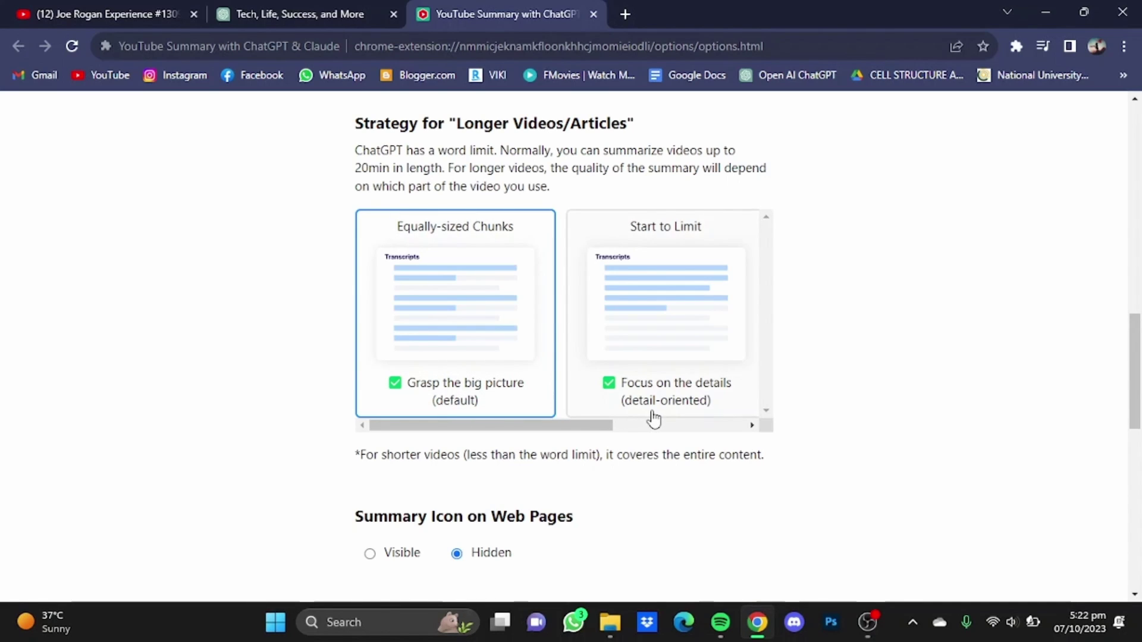
scroll(452, 398, "down", 5)
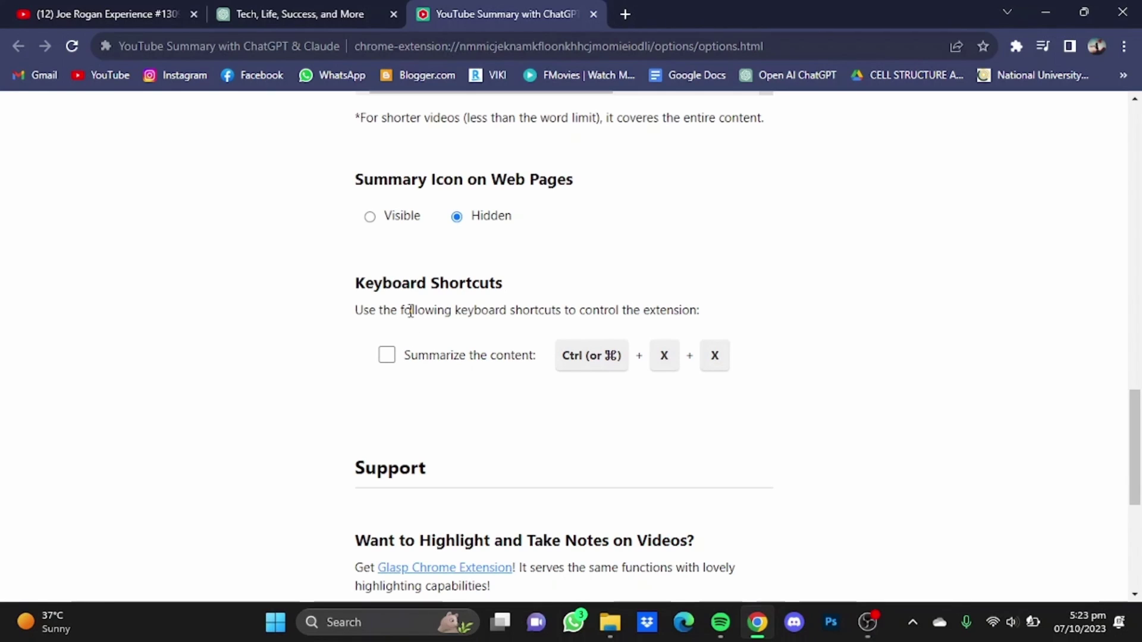
left_click(390, 359)
left_click(389, 357)
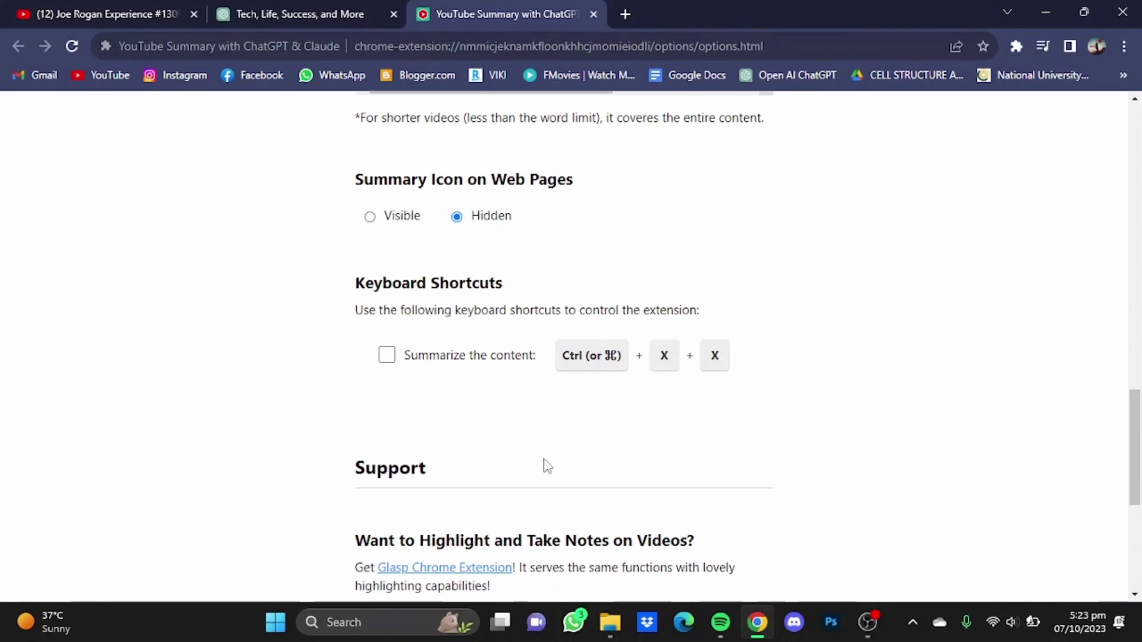